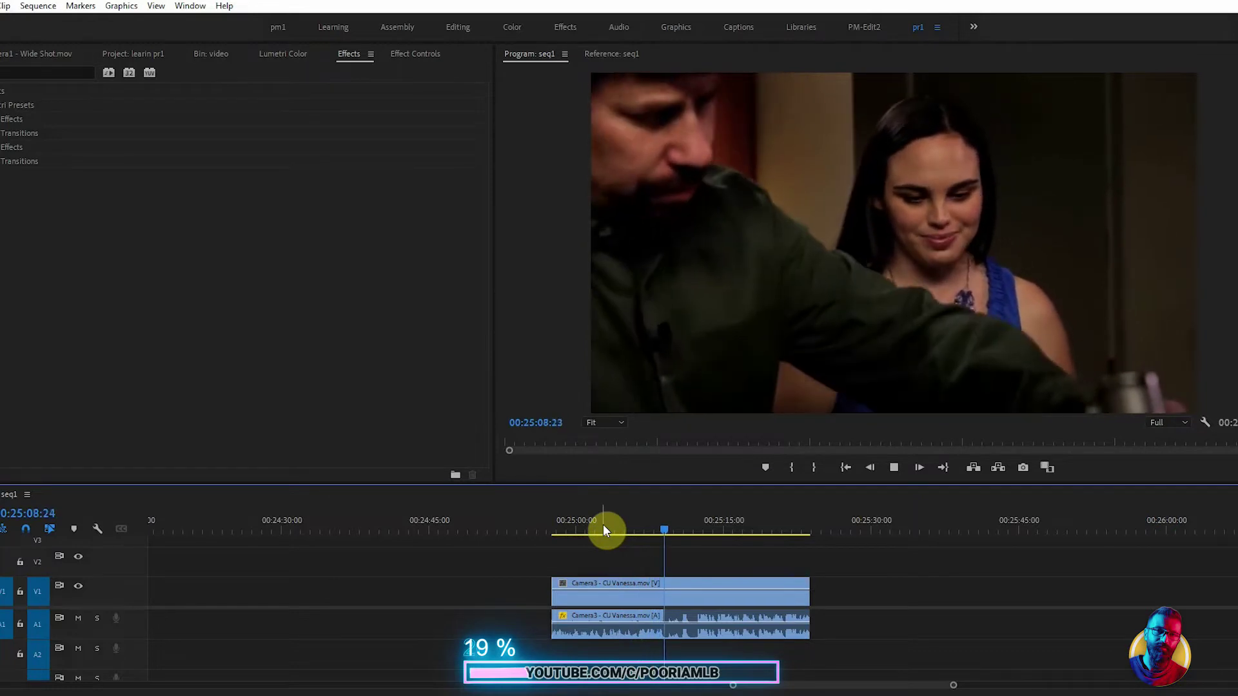
# Find the DeNoise audio effect, apply it to the Camera3 clip's audio on track A1 and play a few seconds
pyautogui.press('space')
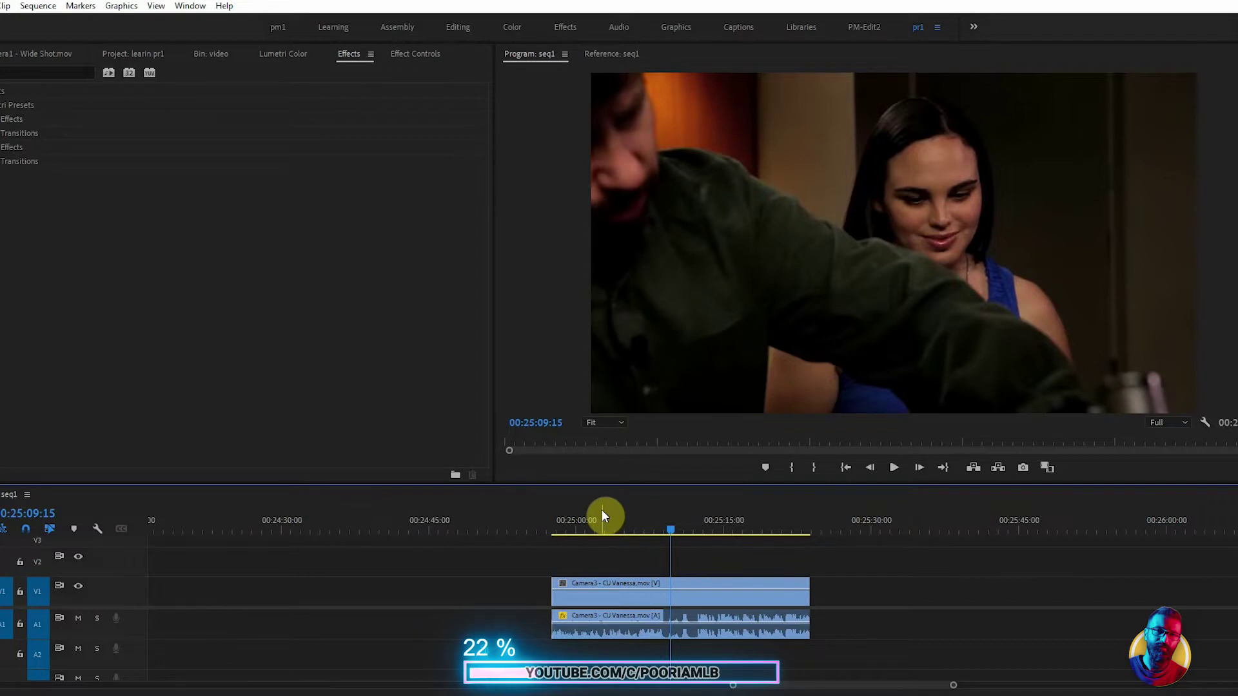
pyautogui.click(321, 427)
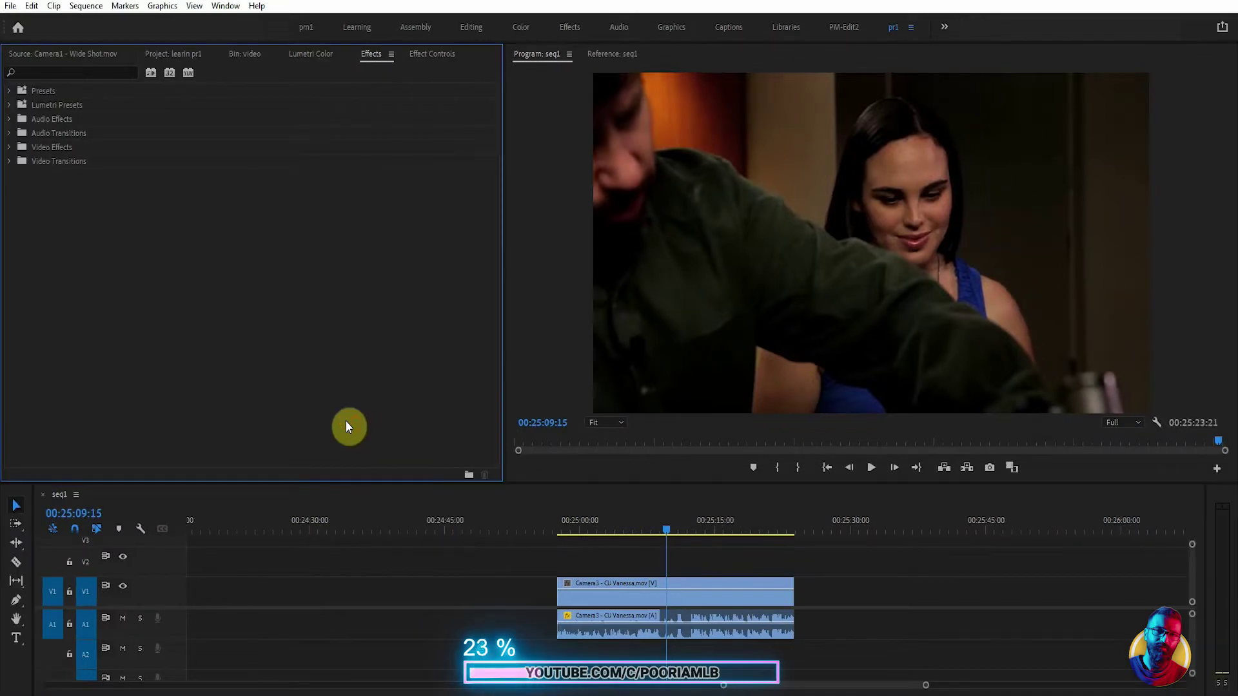
pyautogui.click(43, 73)
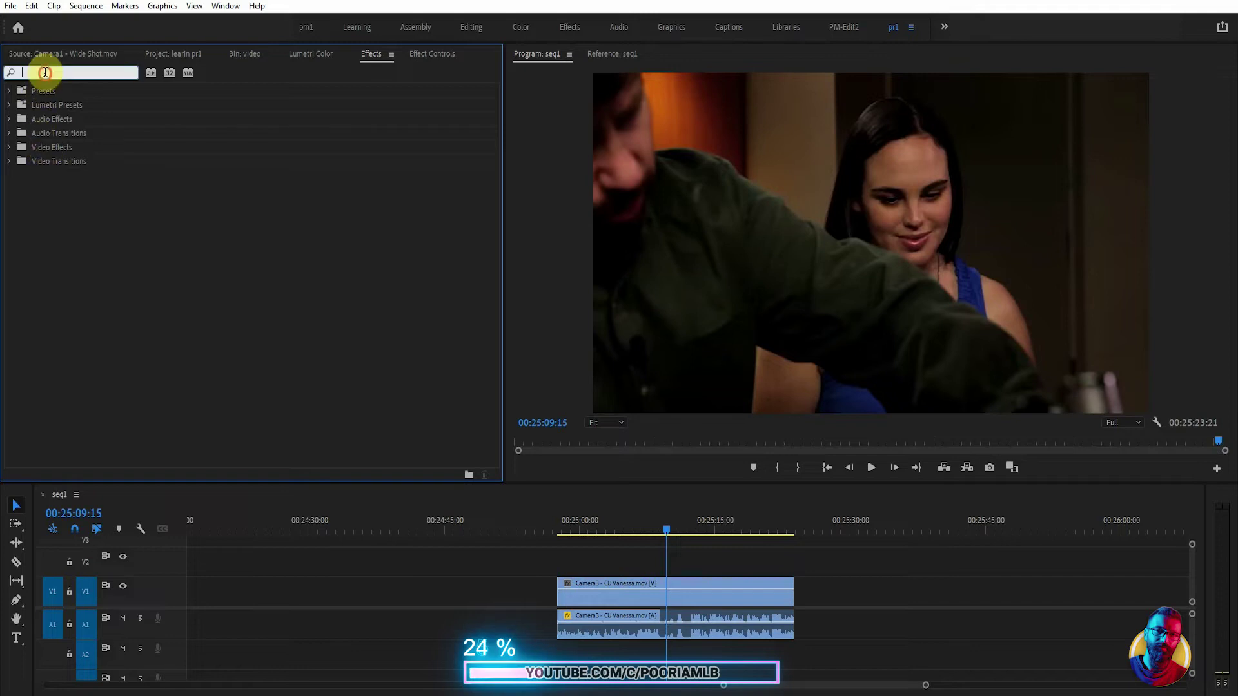
pyautogui.write('deno')
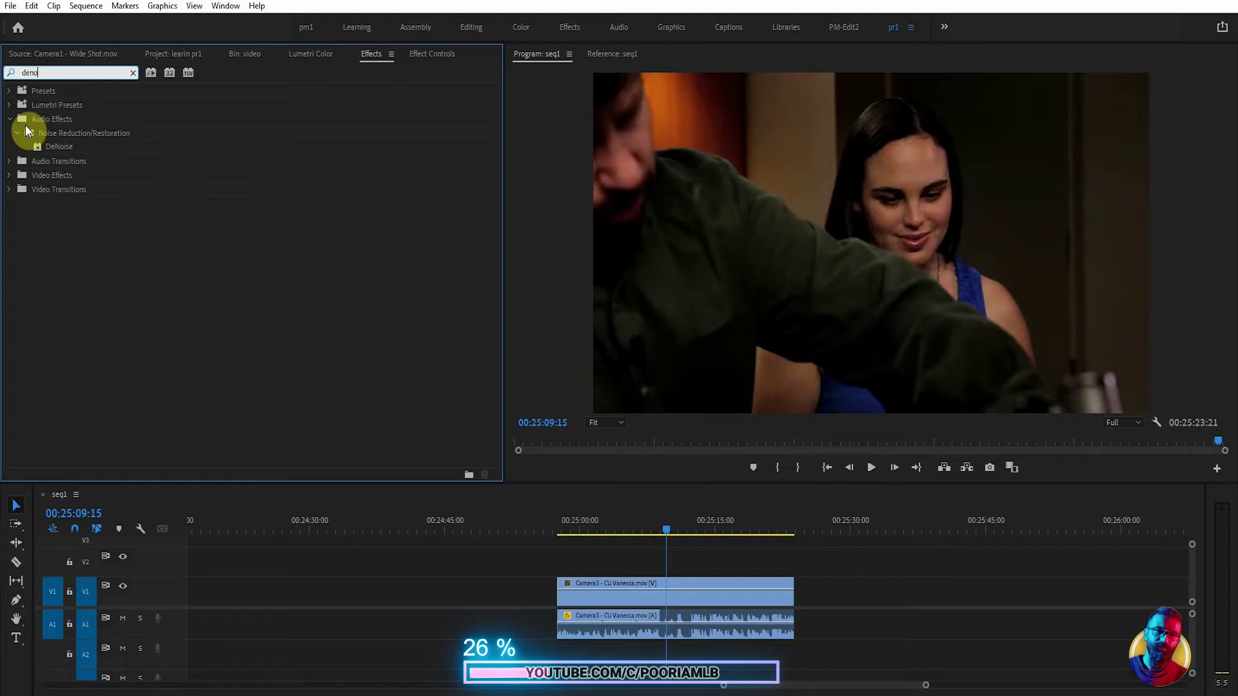
pyautogui.moveTo(42, 144); pyautogui.dragTo(687, 622)
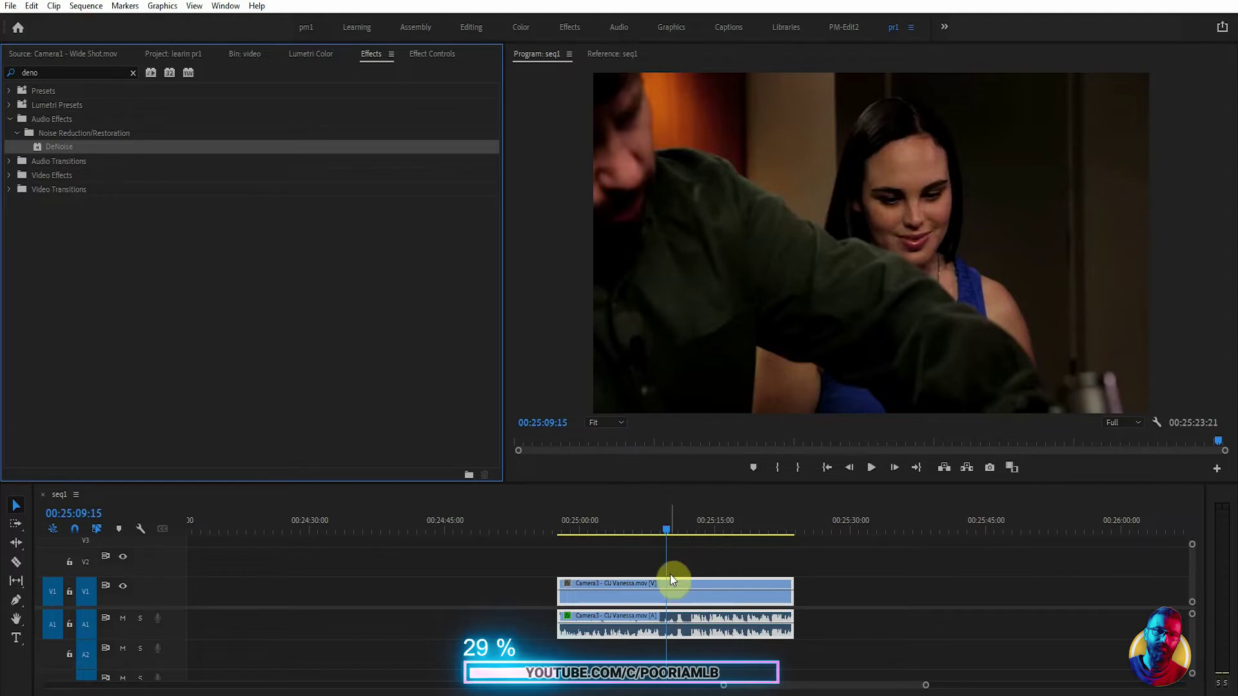
pyautogui.press('space')
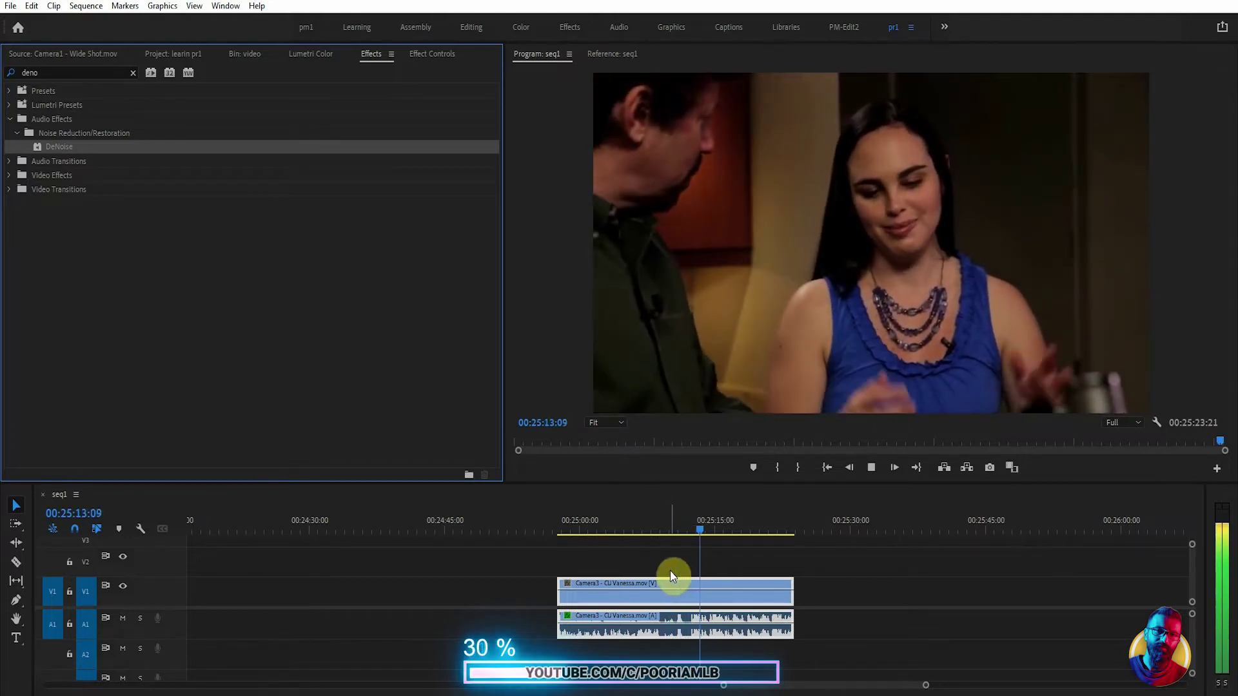
pyautogui.press('space')
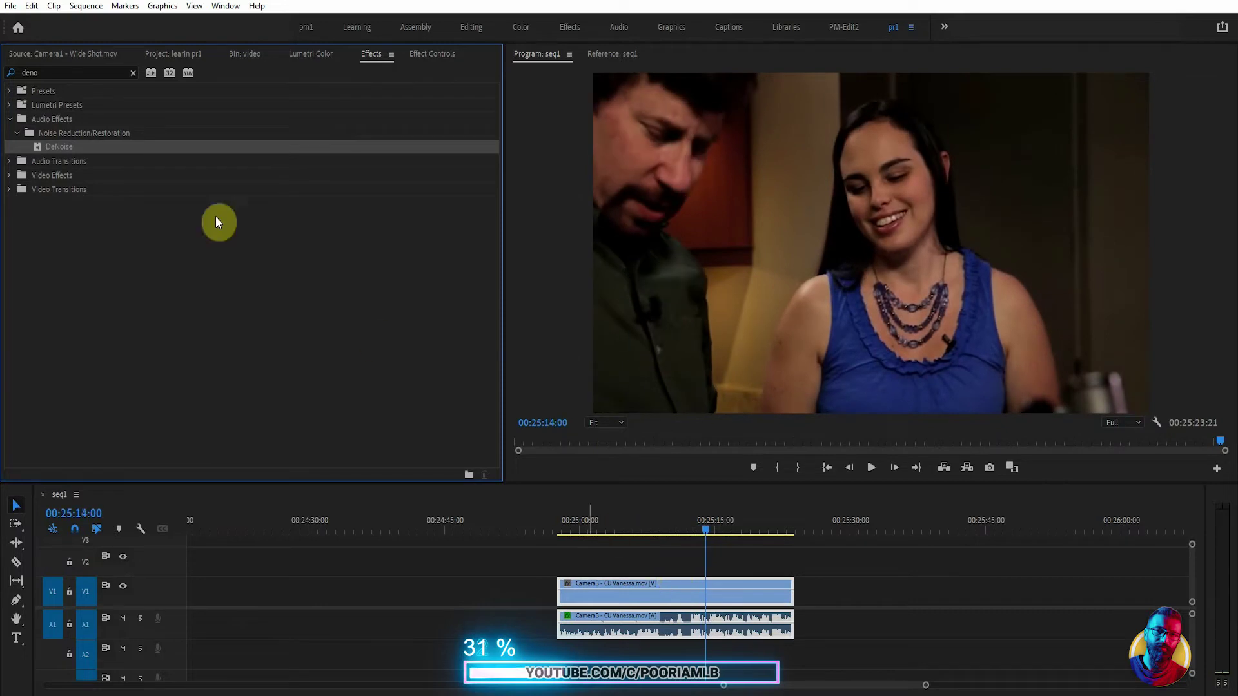
# Compare the Camera3 clip's sound during playback with the DeNoise effect switched off and on again
pyautogui.click(434, 56)
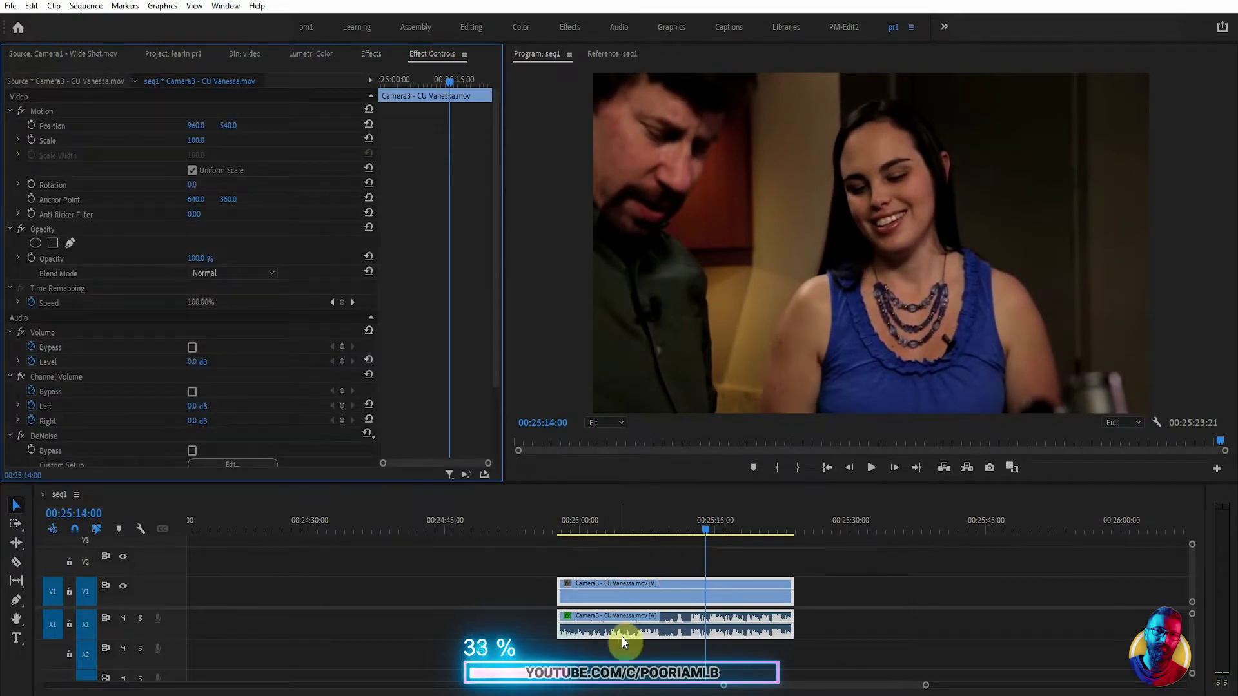
pyautogui.click(643, 623)
pyautogui.scroll(-3, 81, 349)
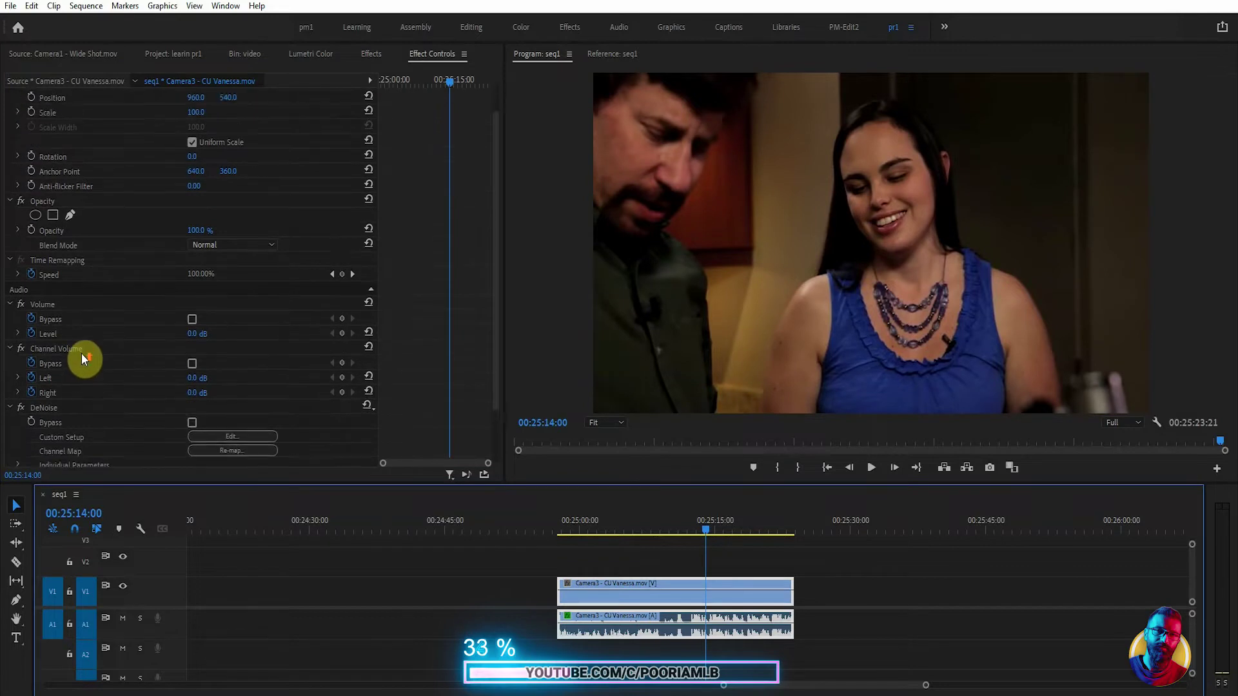
pyautogui.scroll(-1, 82, 362)
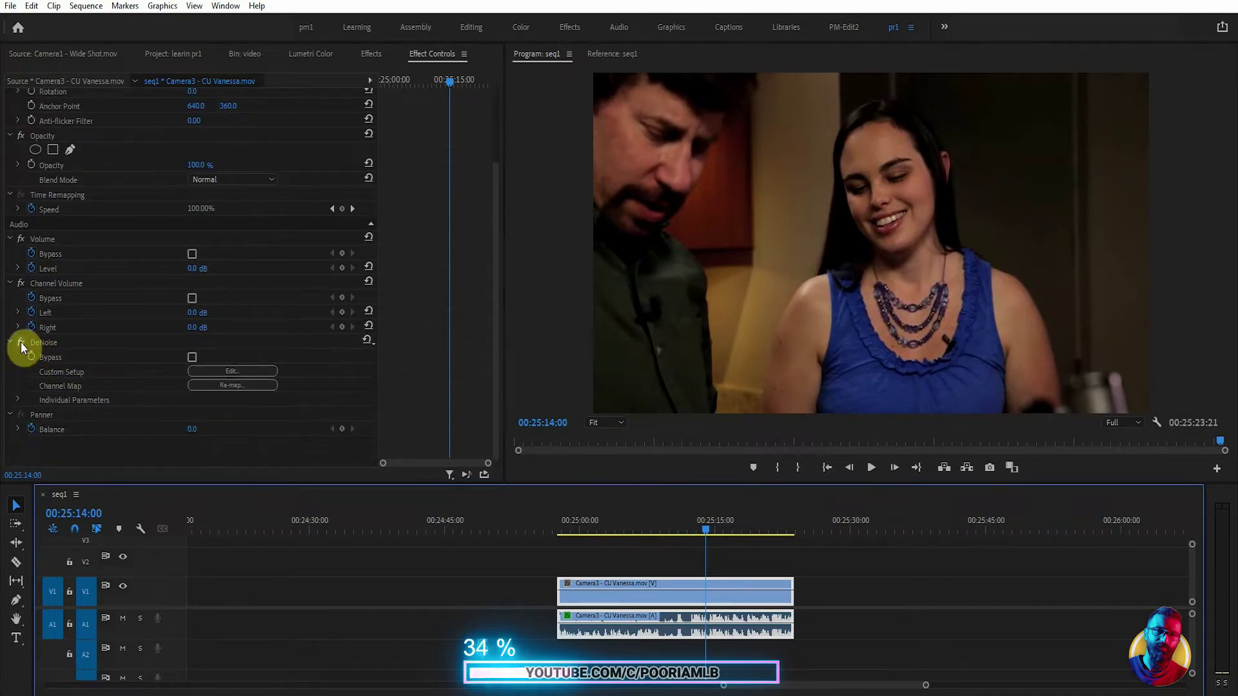
pyautogui.click(20, 342)
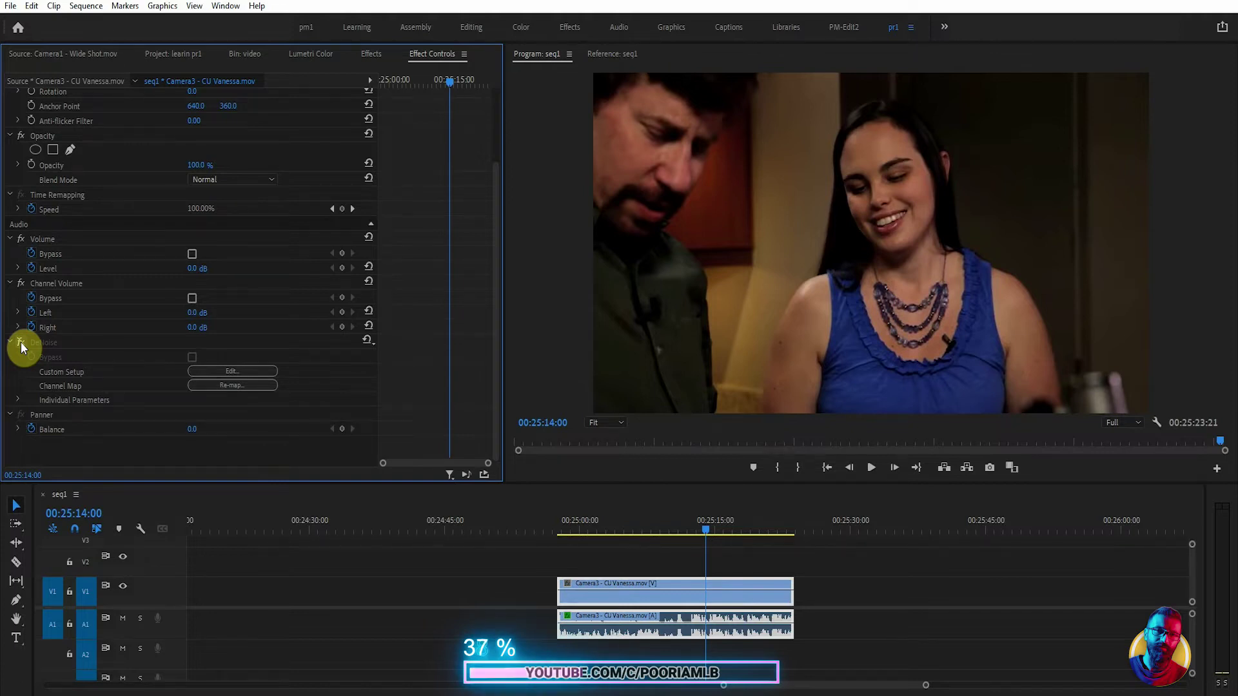
pyautogui.press('space')
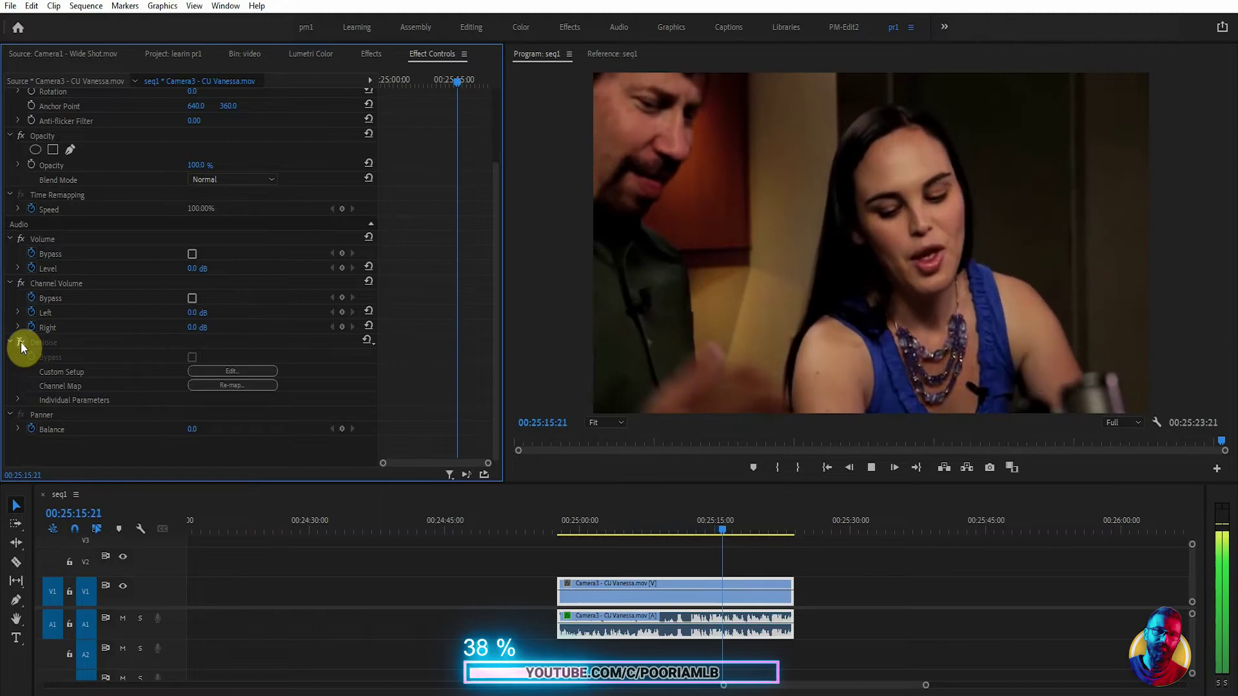
pyautogui.click(21, 342)
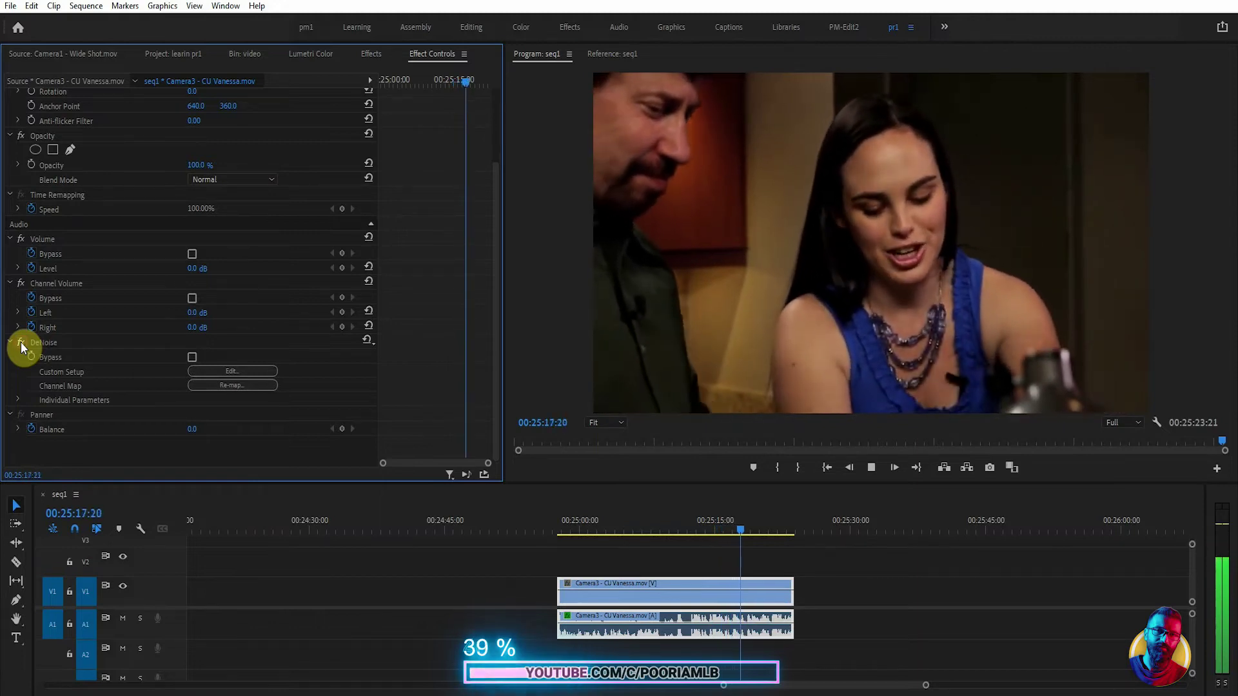
pyautogui.press('space')
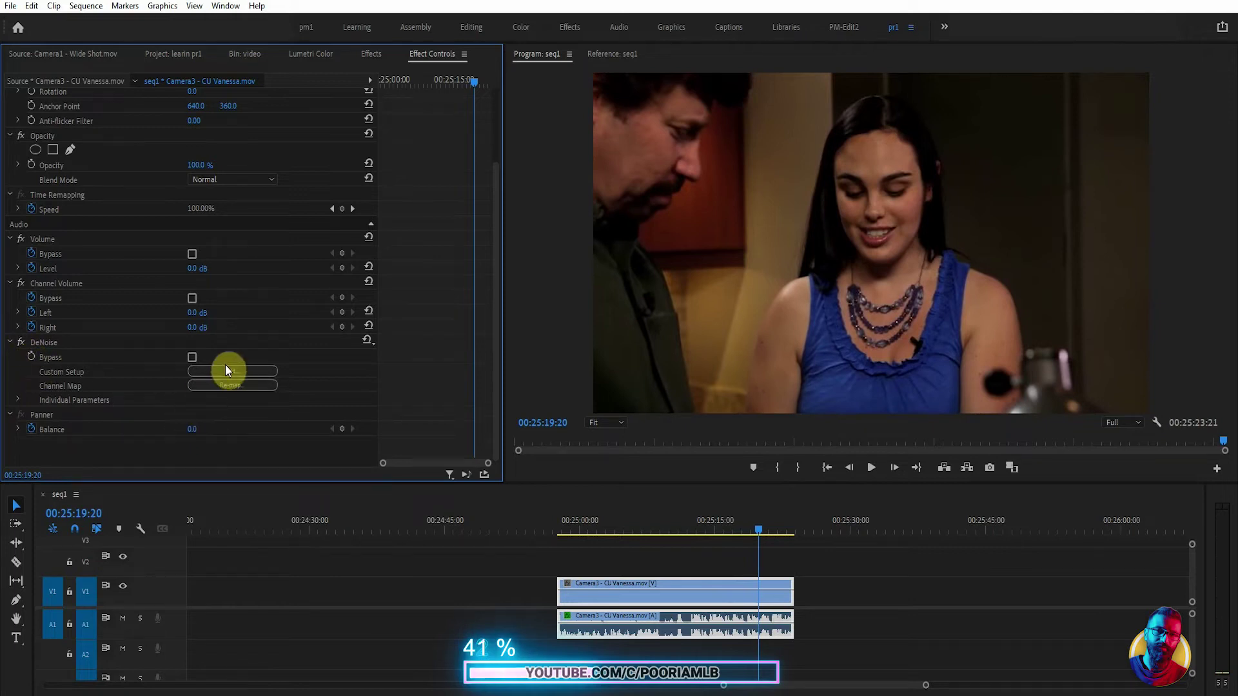
# In DeNoise's custom setup, try the Heavy Noise Reduction preset, and settle on Light Noise Reduction
pyautogui.click(243, 372)
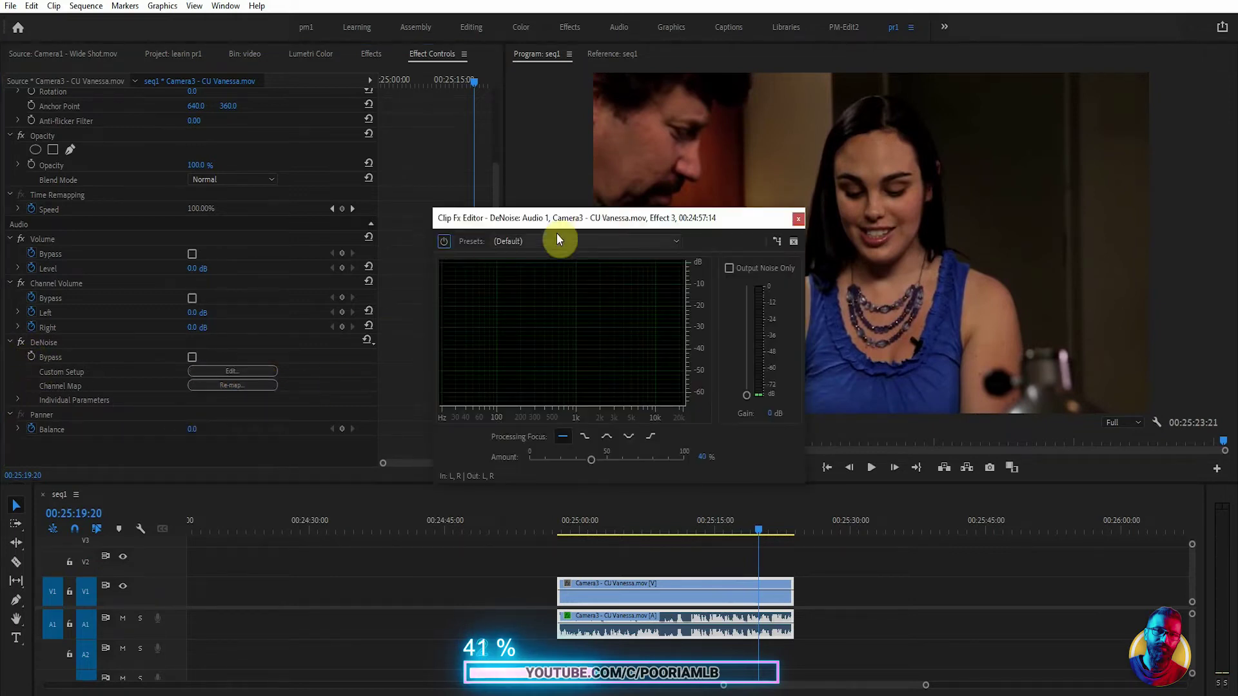
pyautogui.moveTo(536, 218); pyautogui.dragTo(552, 99)
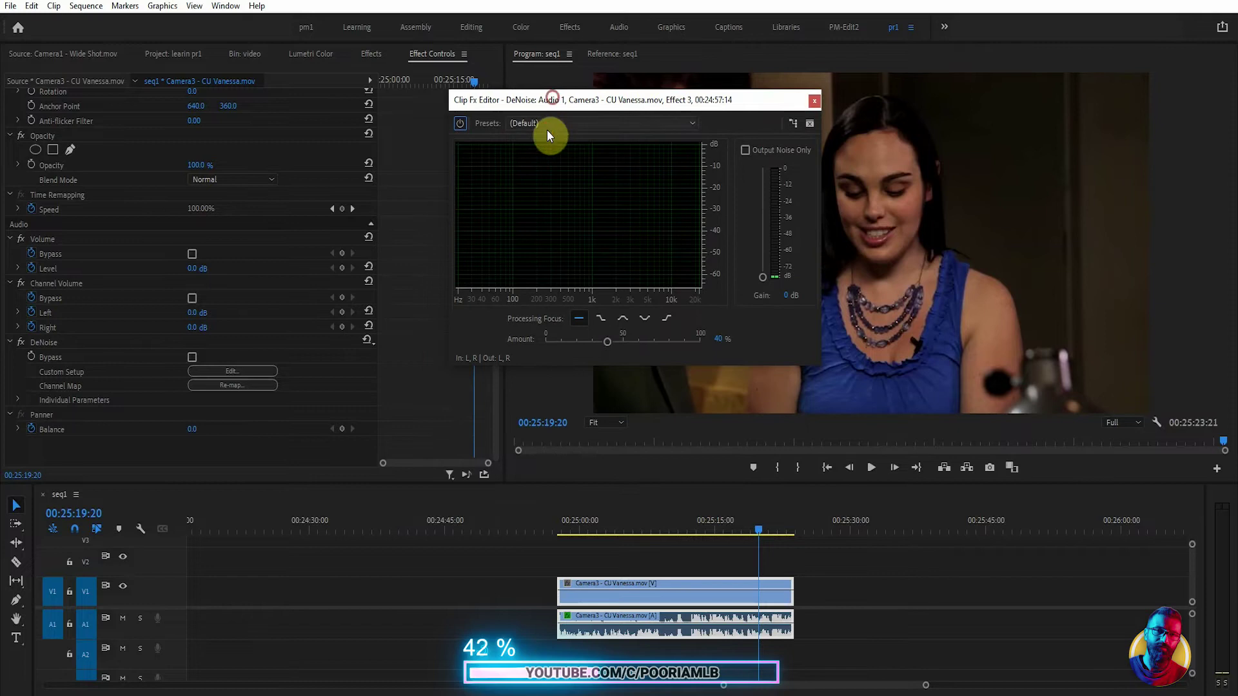
pyautogui.click(546, 129)
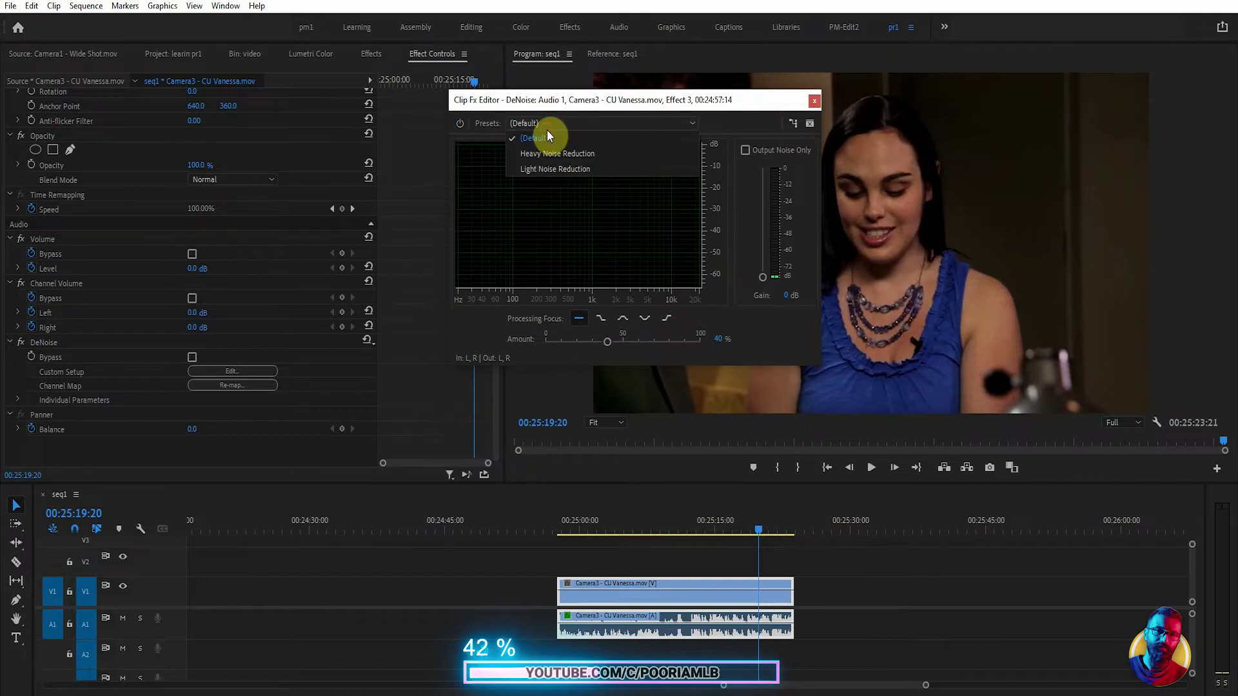
pyautogui.click(575, 156)
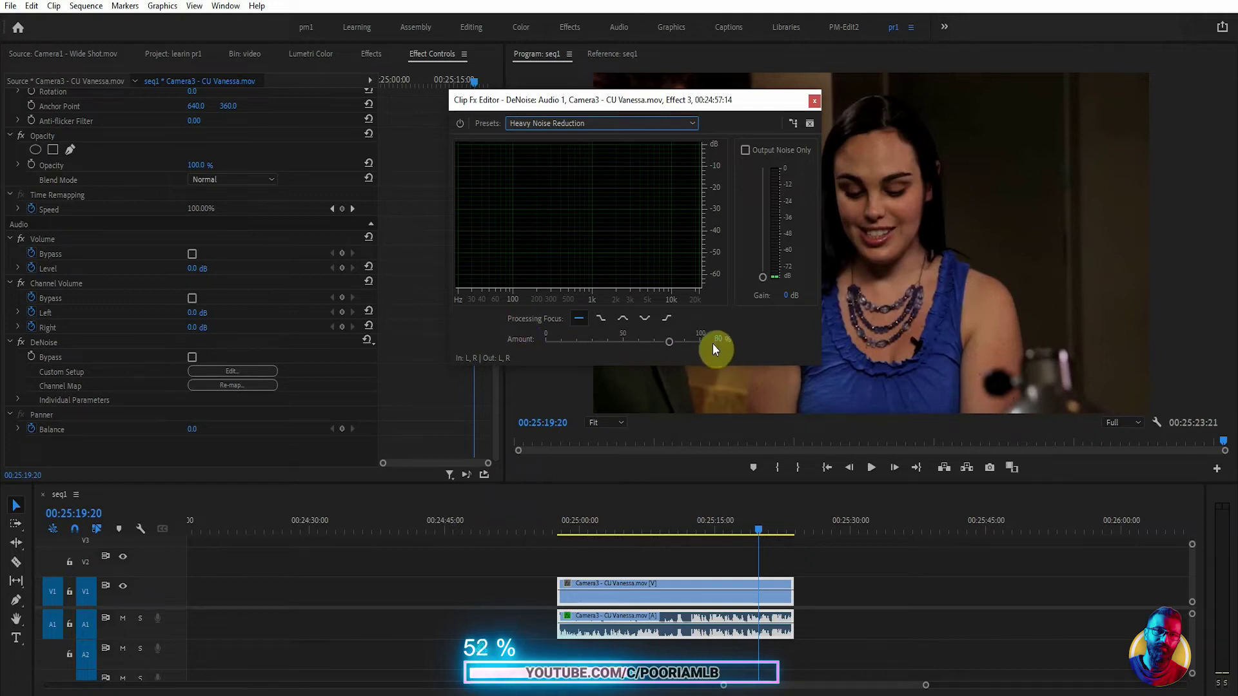
pyautogui.click(537, 123)
pyautogui.click(540, 168)
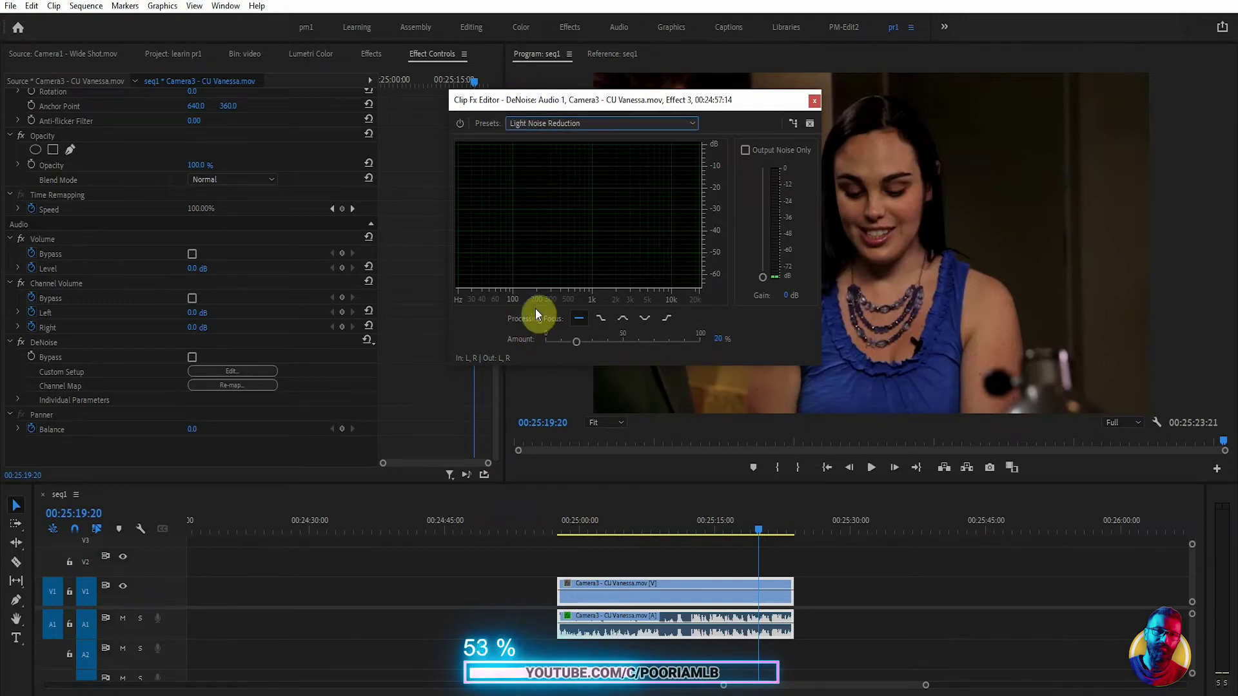
# Play the clip from 00:25:12:18 to examine the DeNoise frequency graph with the Light Noise Reduction preset
pyautogui.click(696, 527)
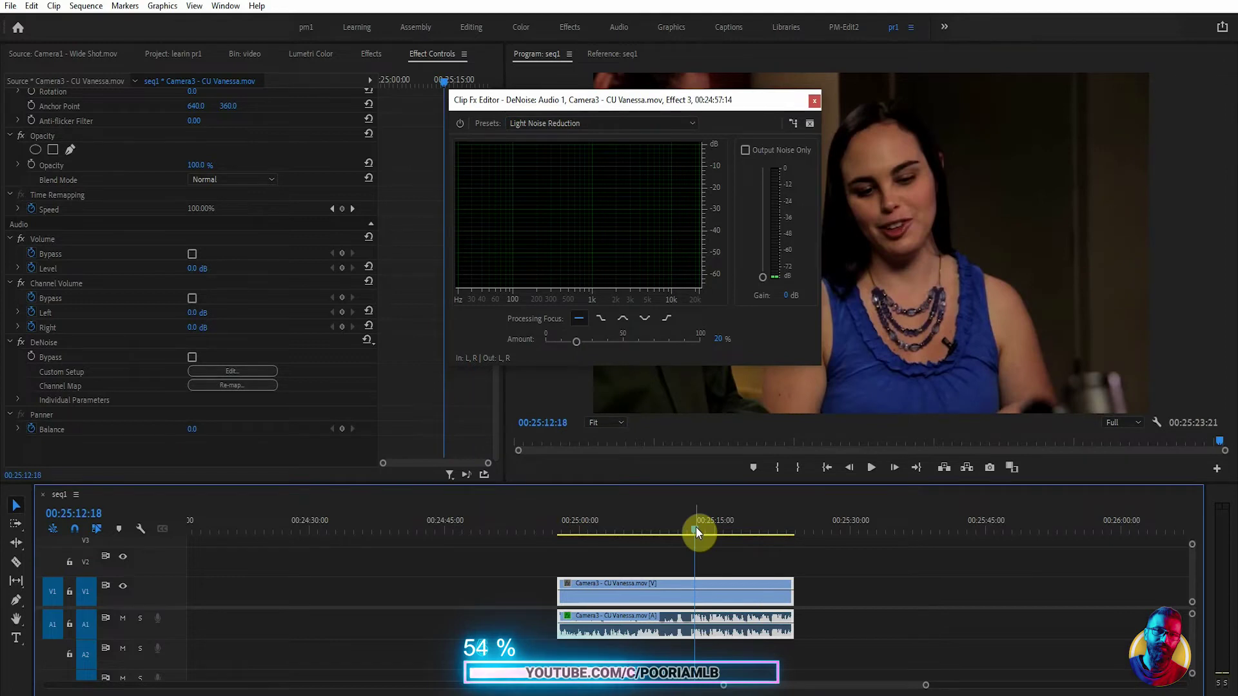
pyautogui.press('space')
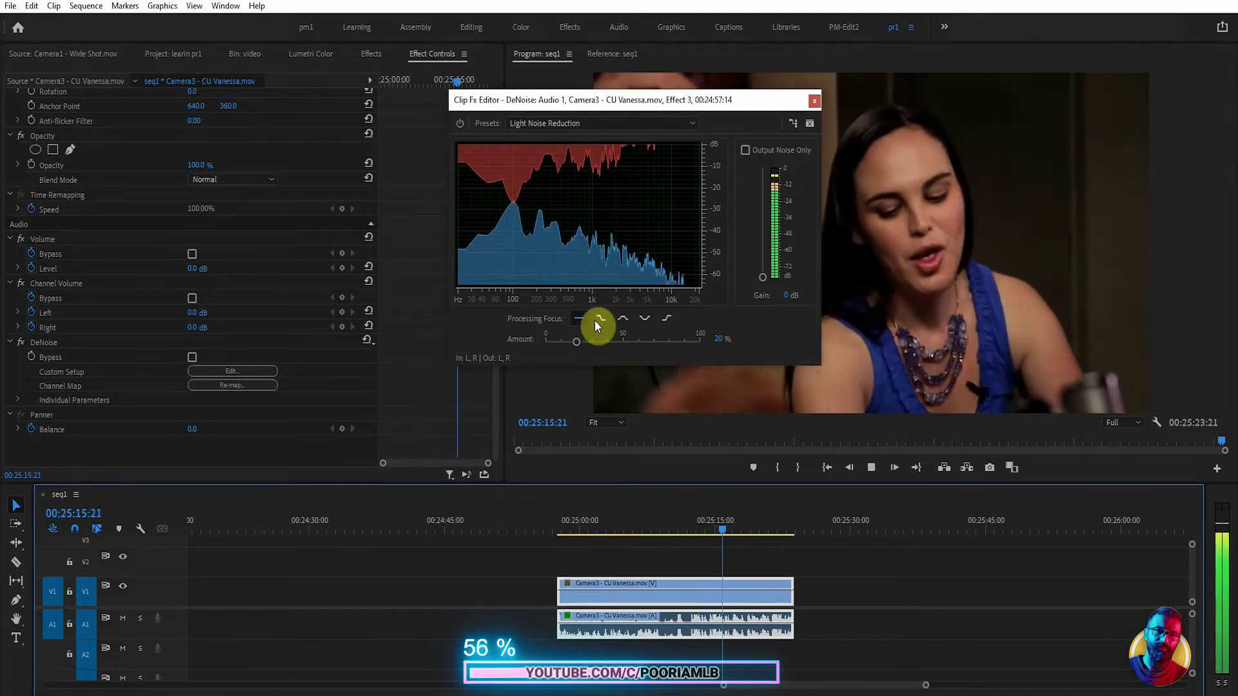
pyautogui.press('space')
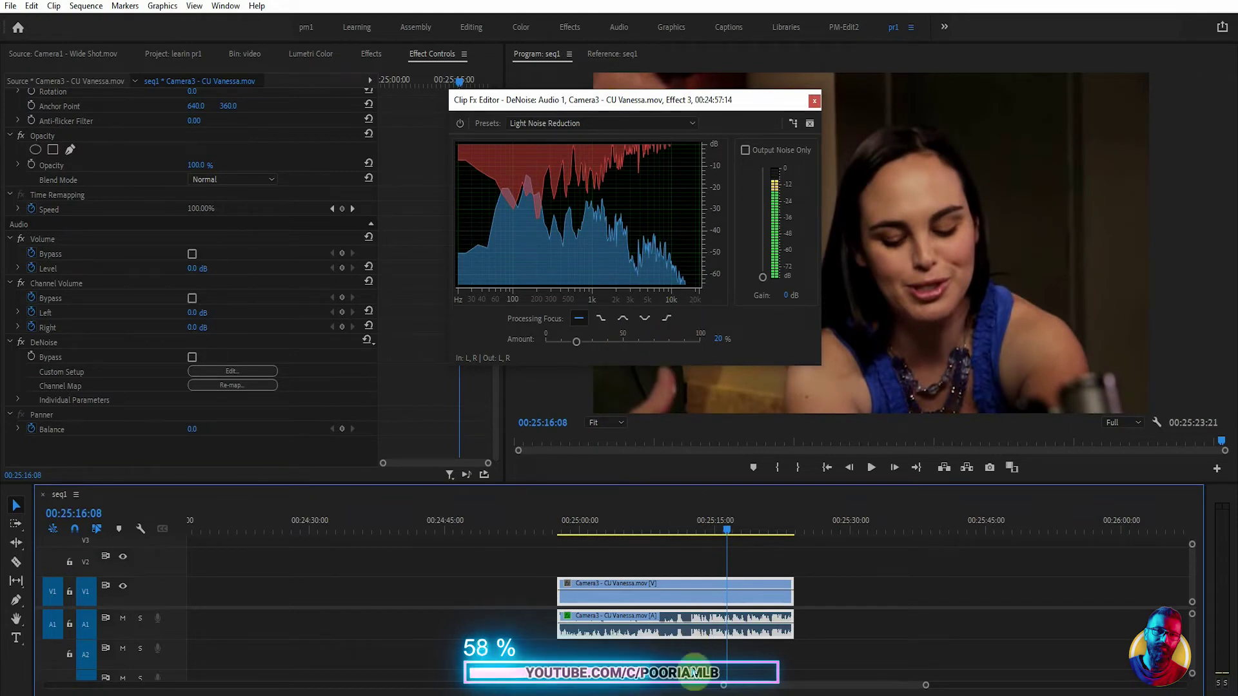
# Play from 00:24:59:23 and try different DeNoise amounts, raising it to 84% and beyond and lowering it to 2%
pyautogui.click(581, 524)
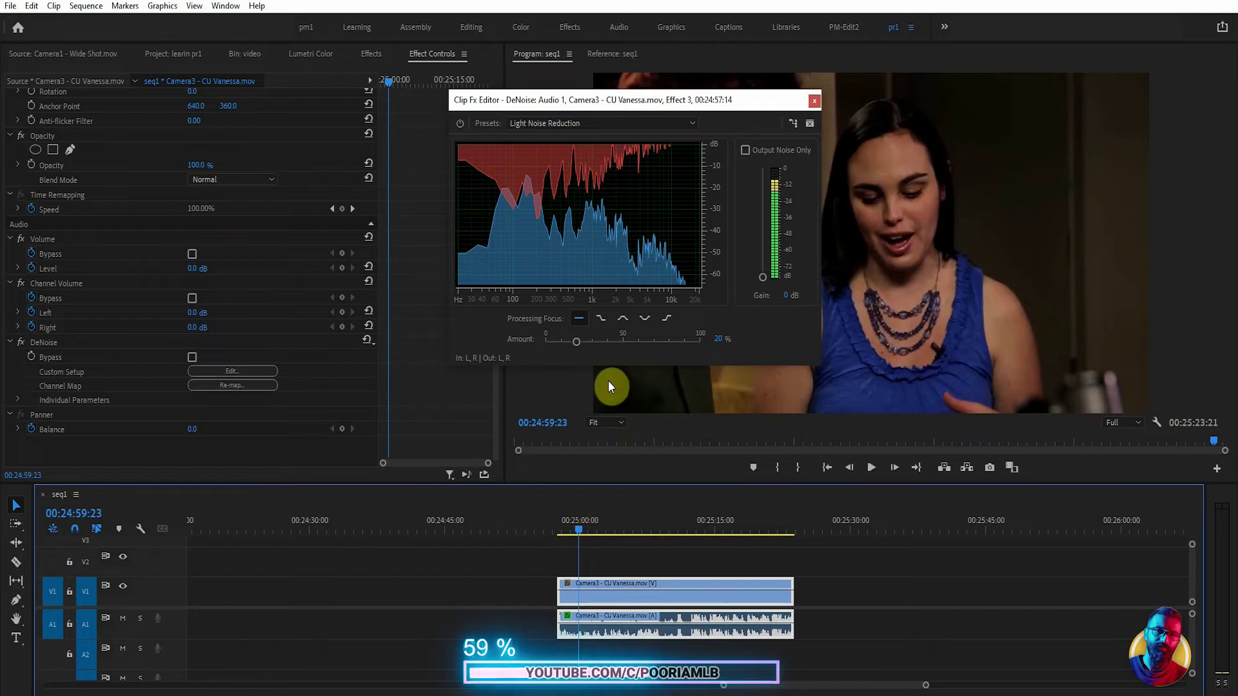
pyautogui.press('space')
pyautogui.moveTo(576, 345); pyautogui.dragTo(673, 345)
pyautogui.click(716, 547)
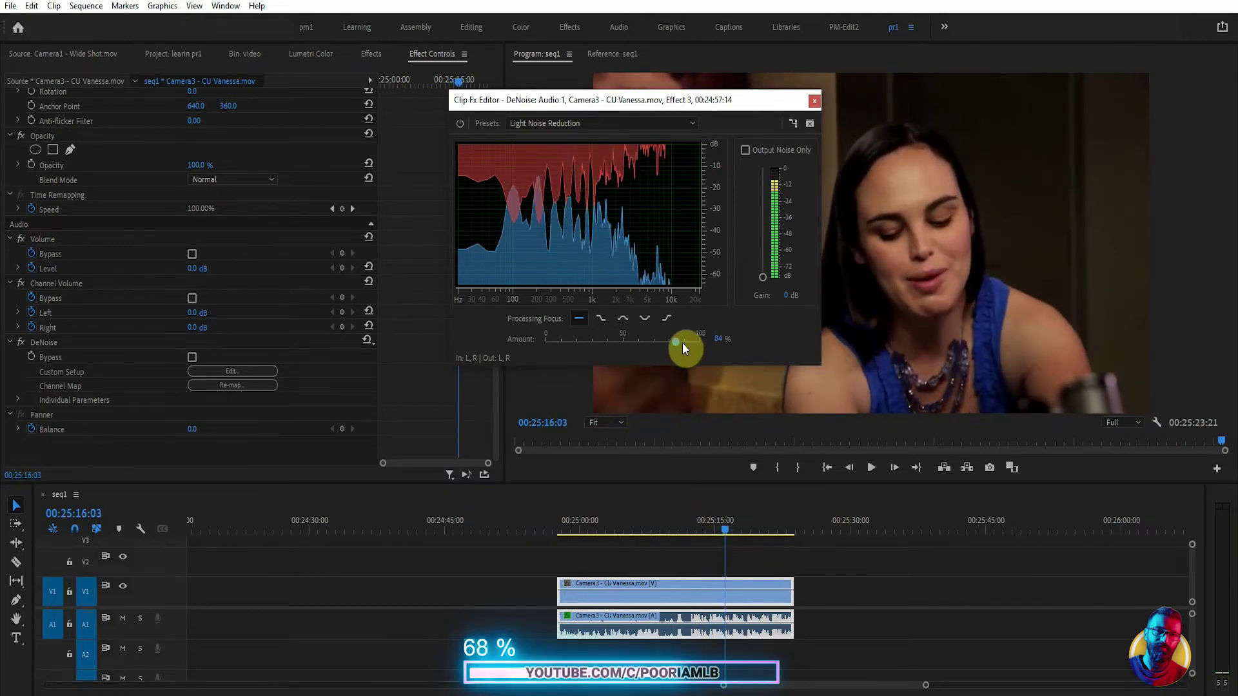
pyautogui.moveTo(695, 345); pyautogui.dragTo(696, 344)
pyautogui.moveTo(561, 330)
pyautogui.mouseDown()
pyautogui.moveTo(538, 335)
pyautogui.moveTo(599, 337)
pyautogui.moveTo(552, 343)
pyautogui.mouseUp()
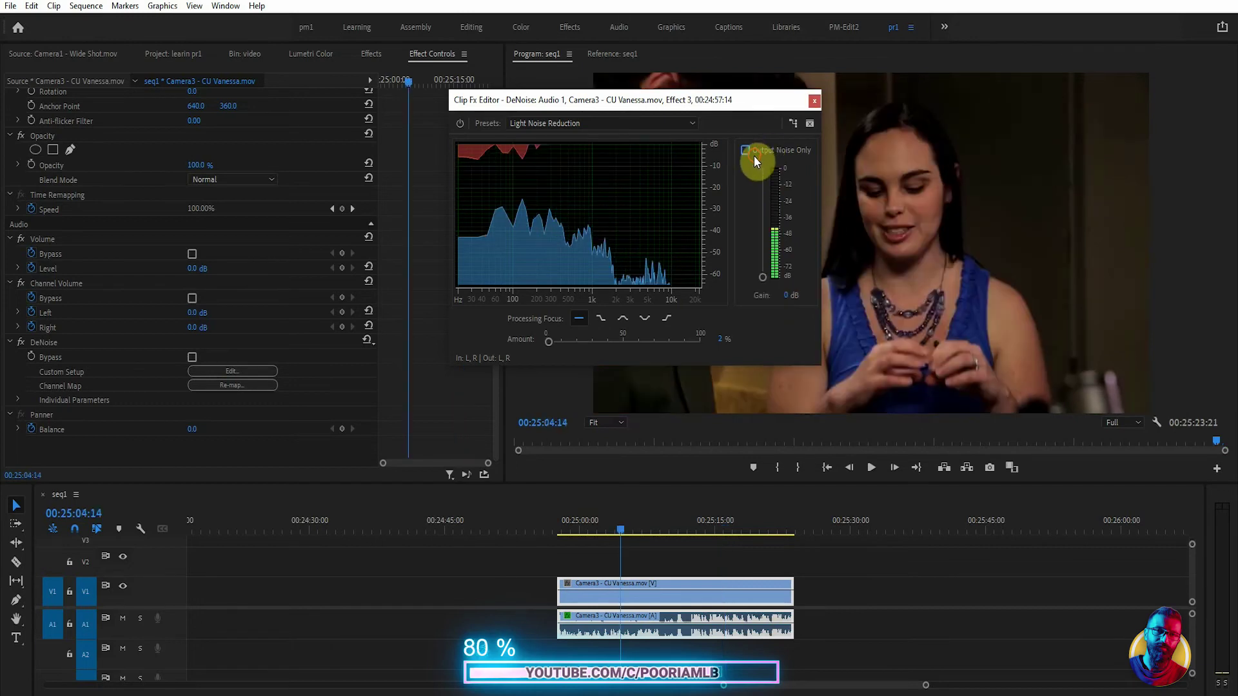
# Audition Output Noise Only with the DeNoise amount at 47%, and turn the option off during playback
pyautogui.click(755, 152)
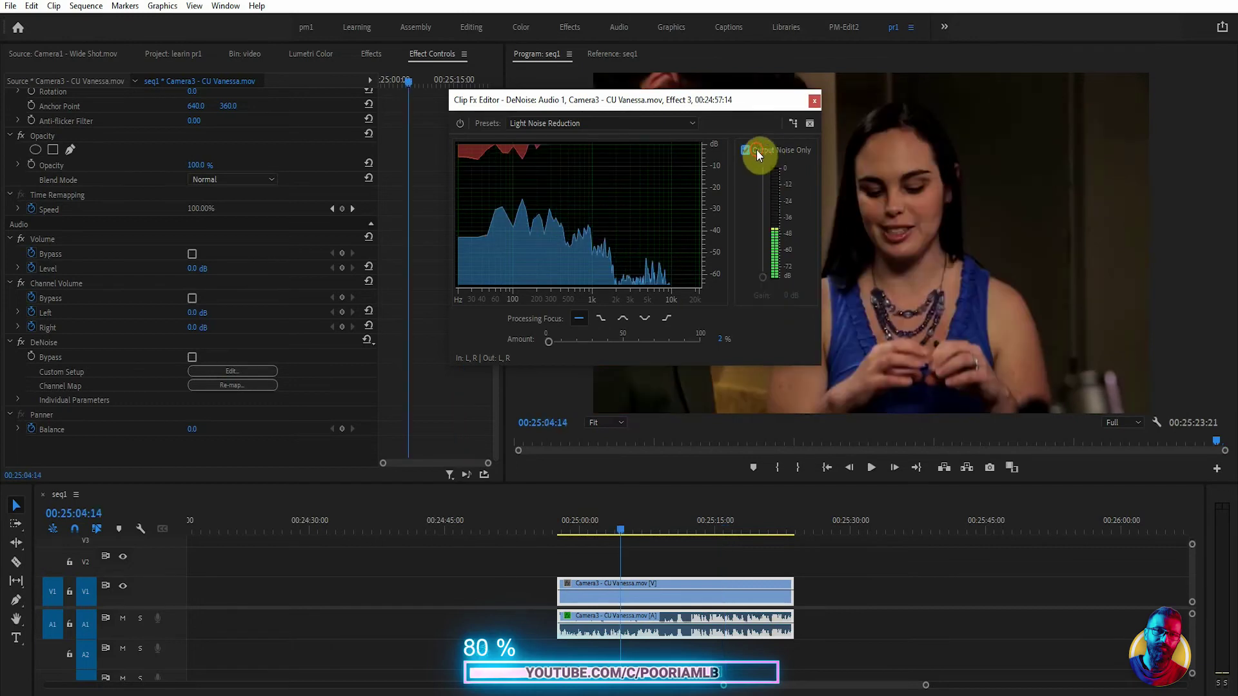
pyautogui.click(618, 341)
pyautogui.press('space')
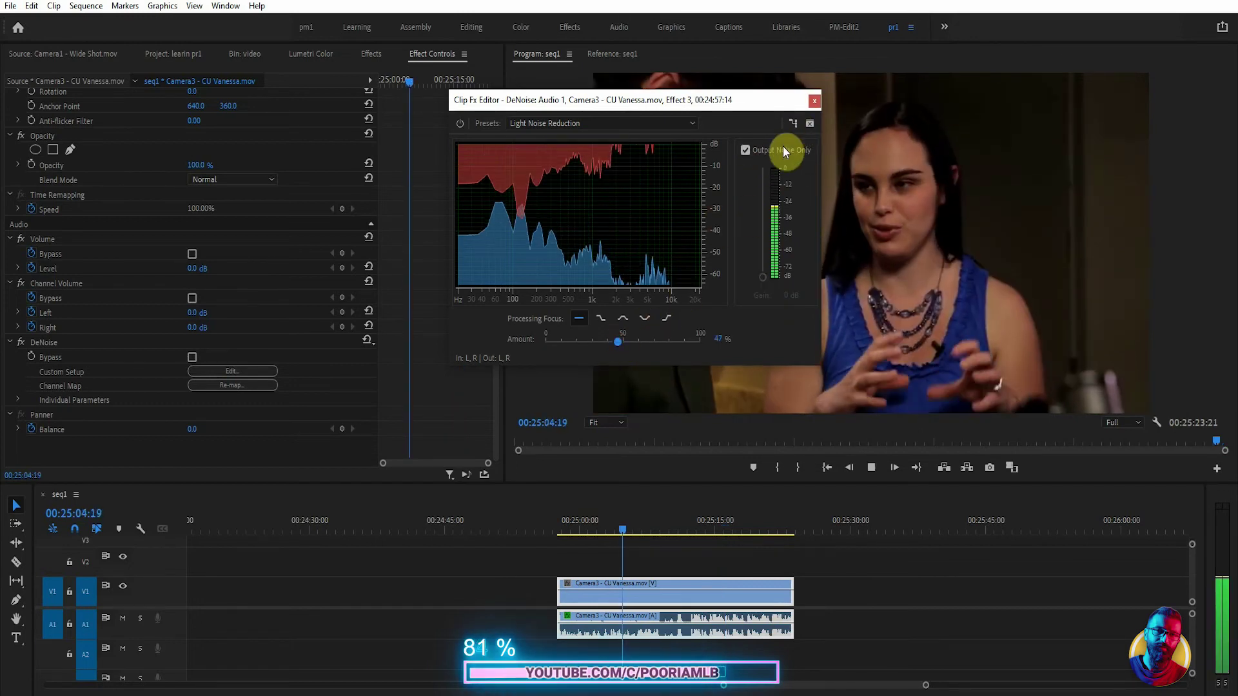
pyautogui.click(782, 149)
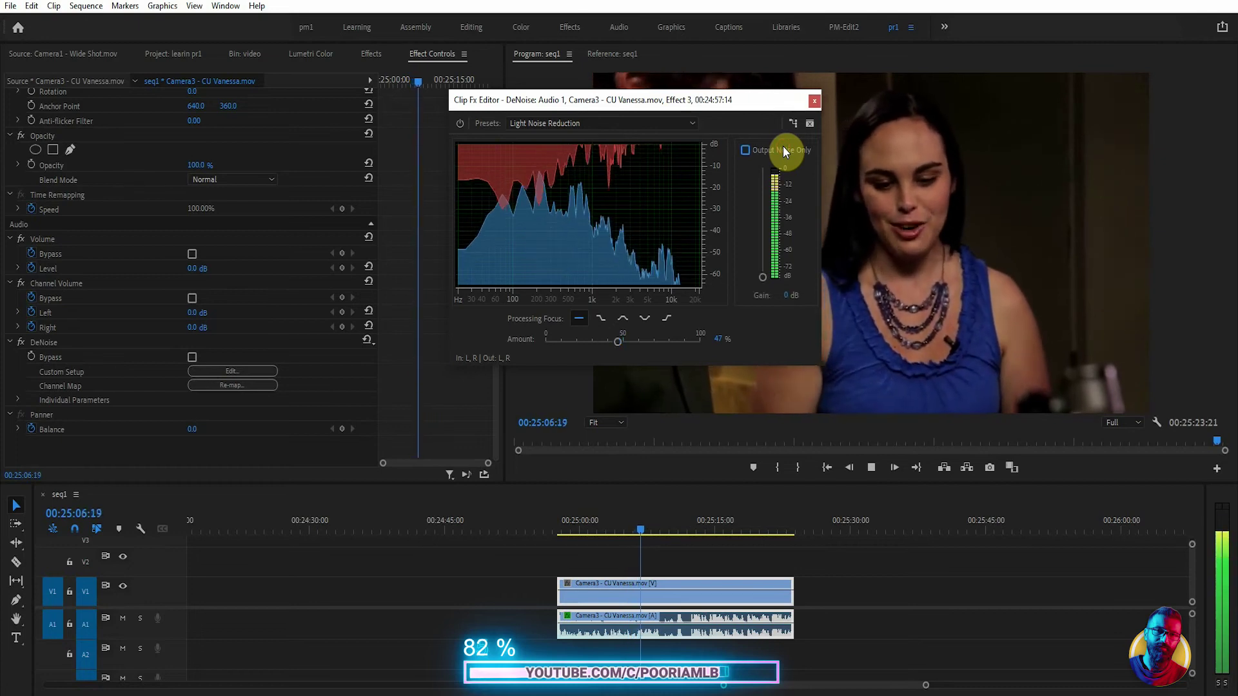
pyautogui.press('space')
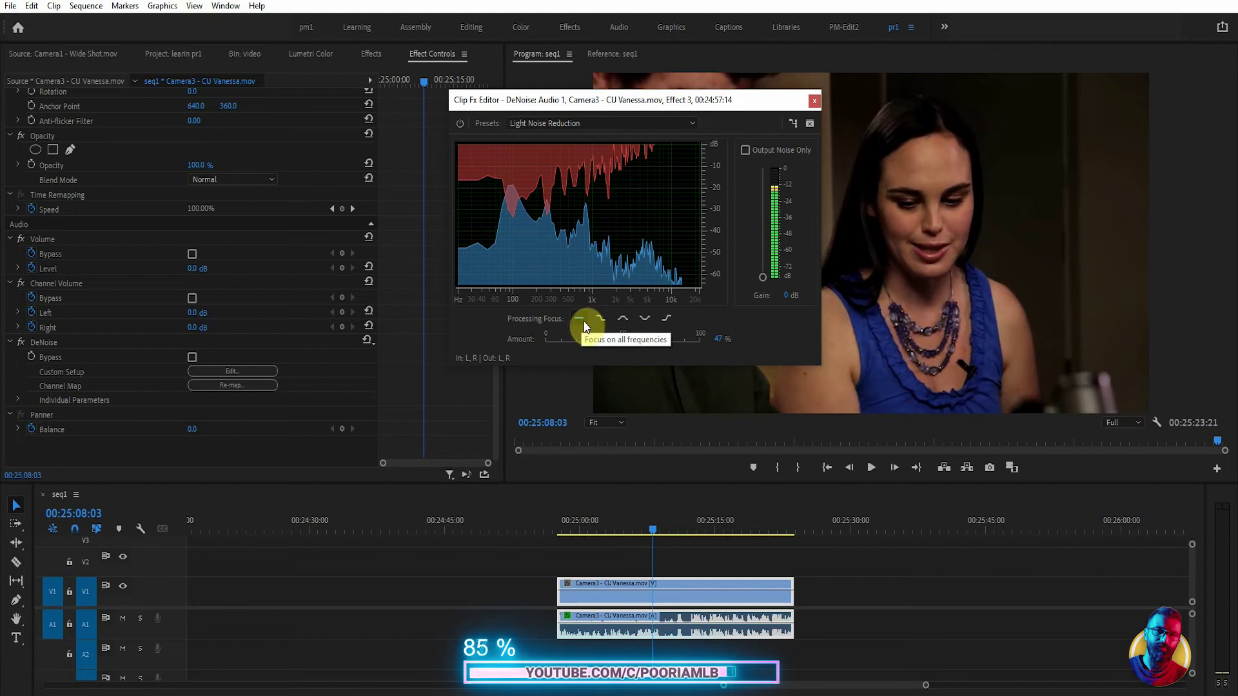
# Try DeNoise's lower and mid frequency focus, settle on higher frequencies, and set the amount to 27%
pyautogui.click(599, 318)
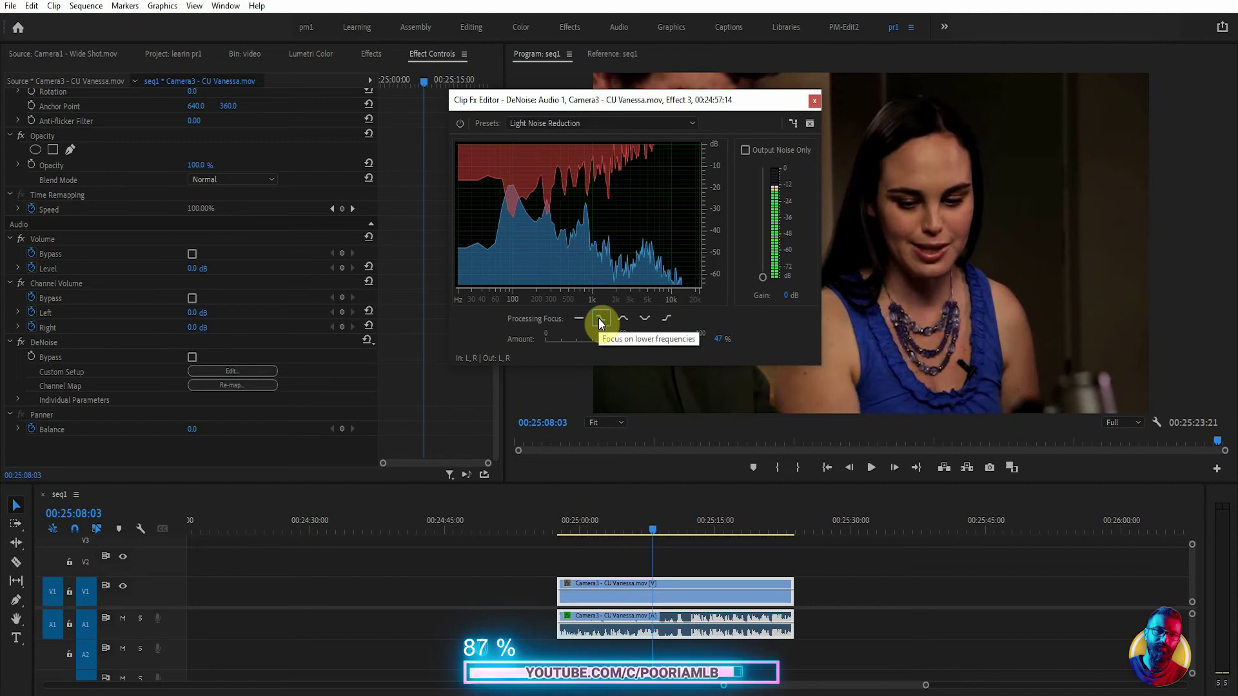
pyautogui.click(620, 319)
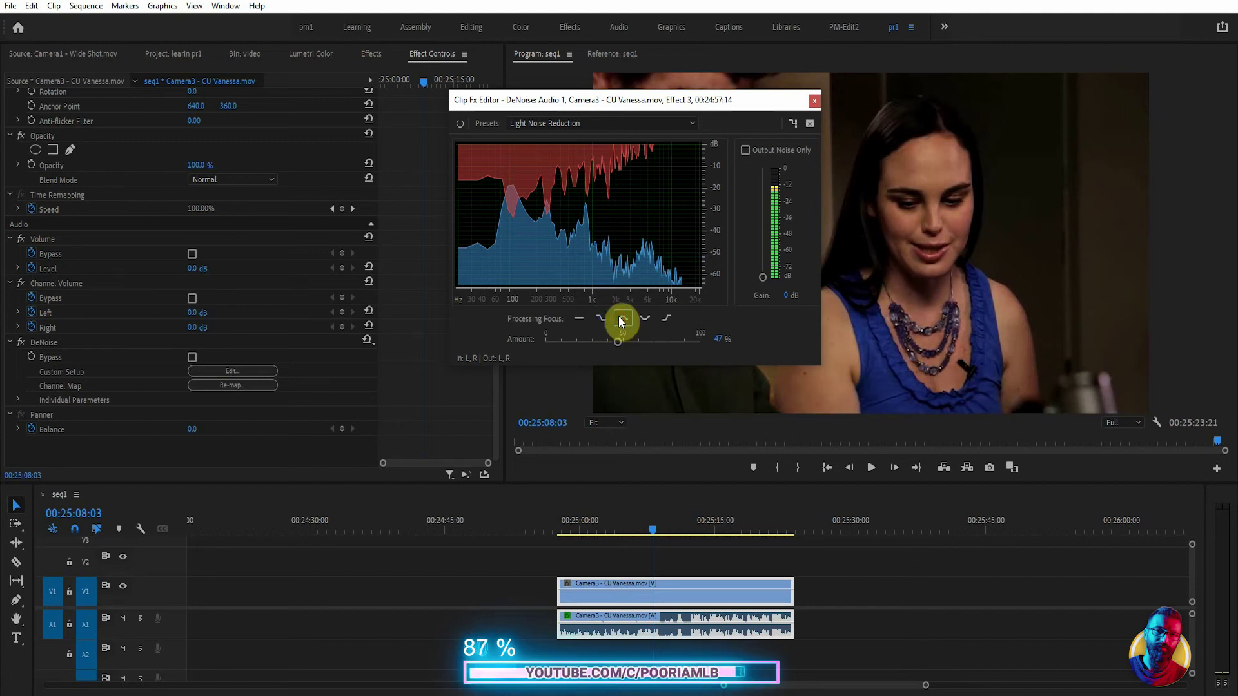
pyautogui.click(667, 318)
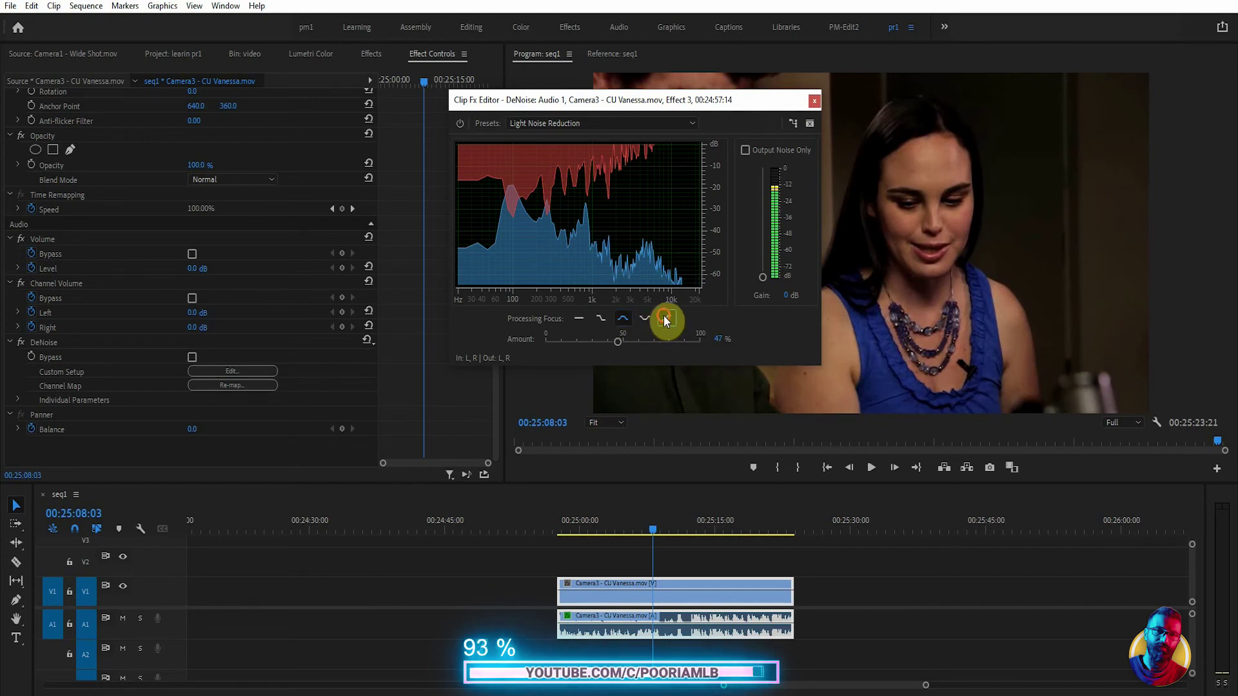
pyautogui.moveTo(618, 342); pyautogui.dragTo(588, 341)
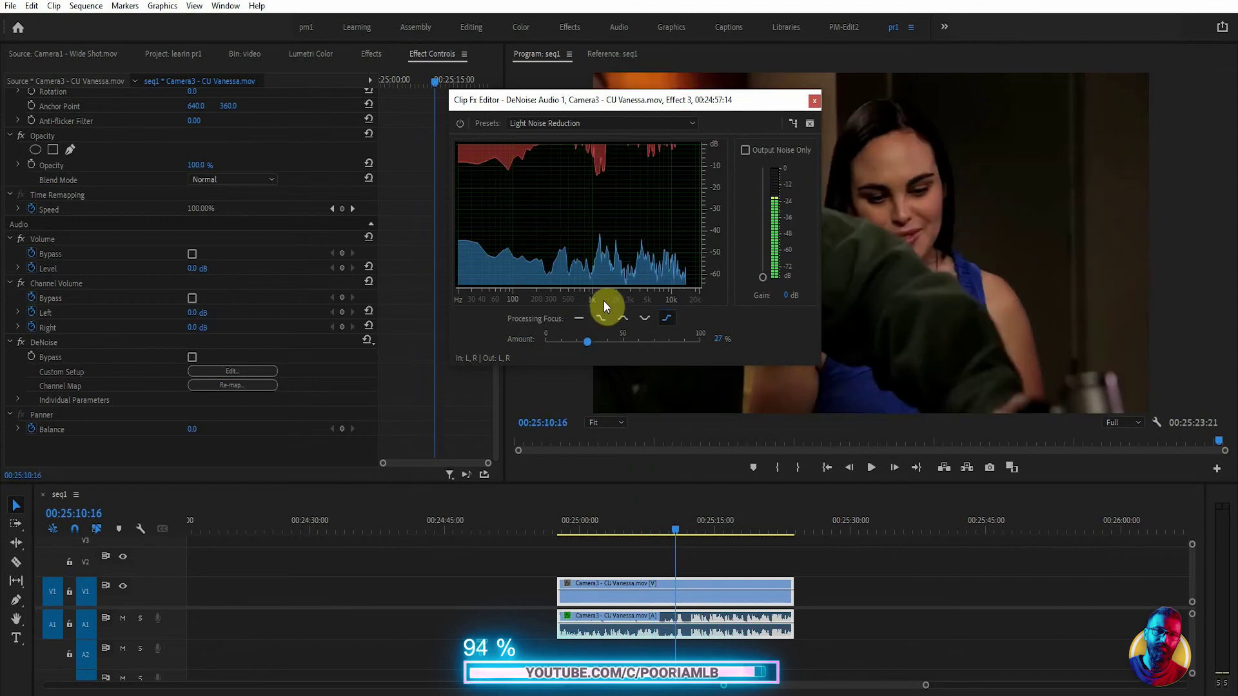